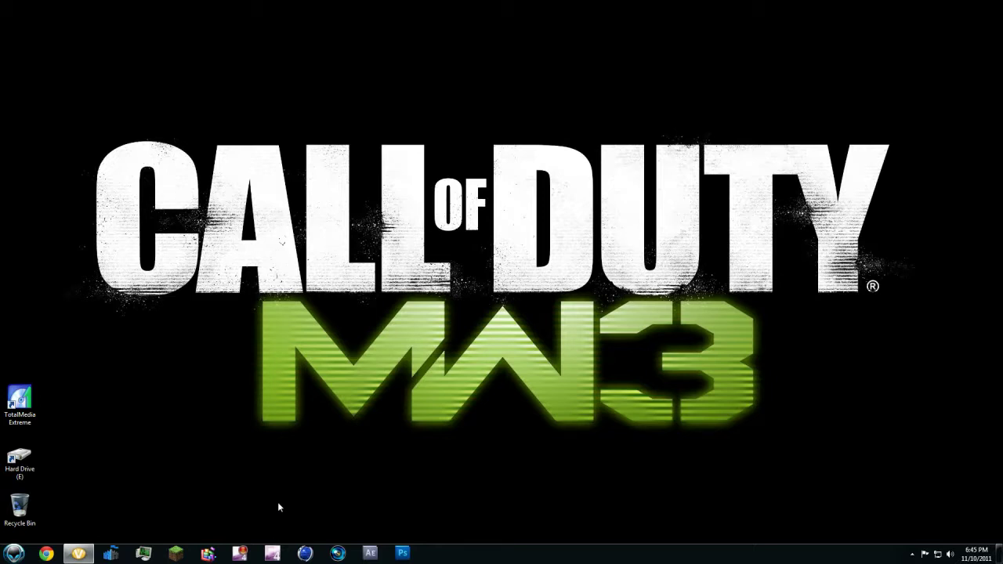
Open Vegas Pro 11.0 with an empty untitled project.
left_click(337, 553)
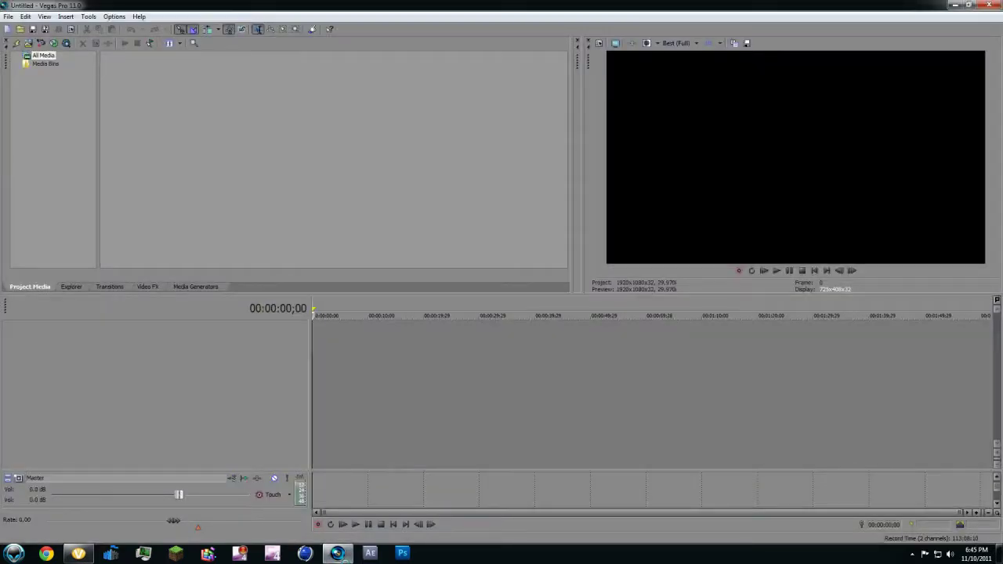
double_click(298, 5)
double_click(301, 5)
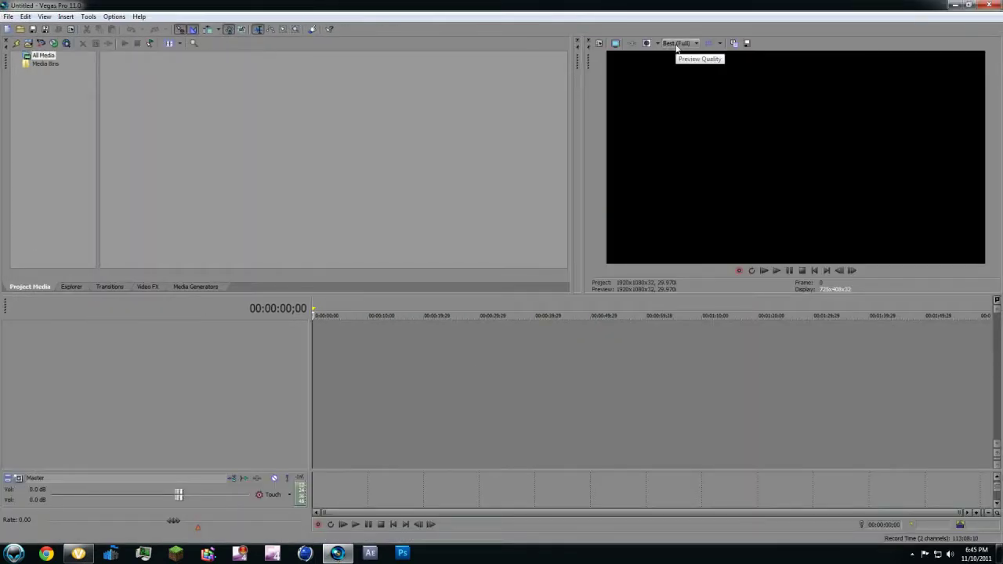
Import the 2011_11_9_16_15_24 video from the HDPVR VIDS folder and place it at the very start of the timeline.
left_click(8, 17)
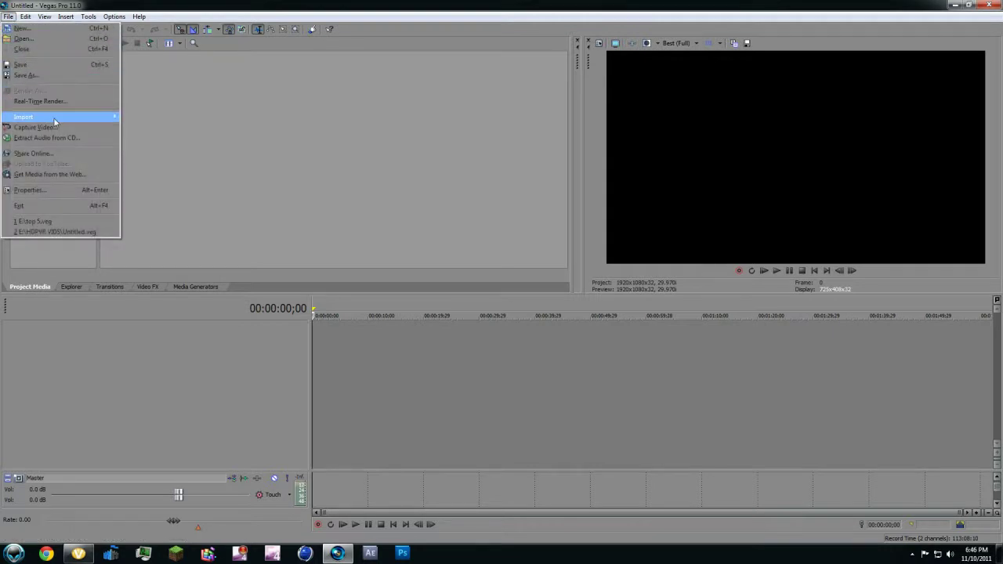
mouse_move(57, 119)
left_click(149, 117)
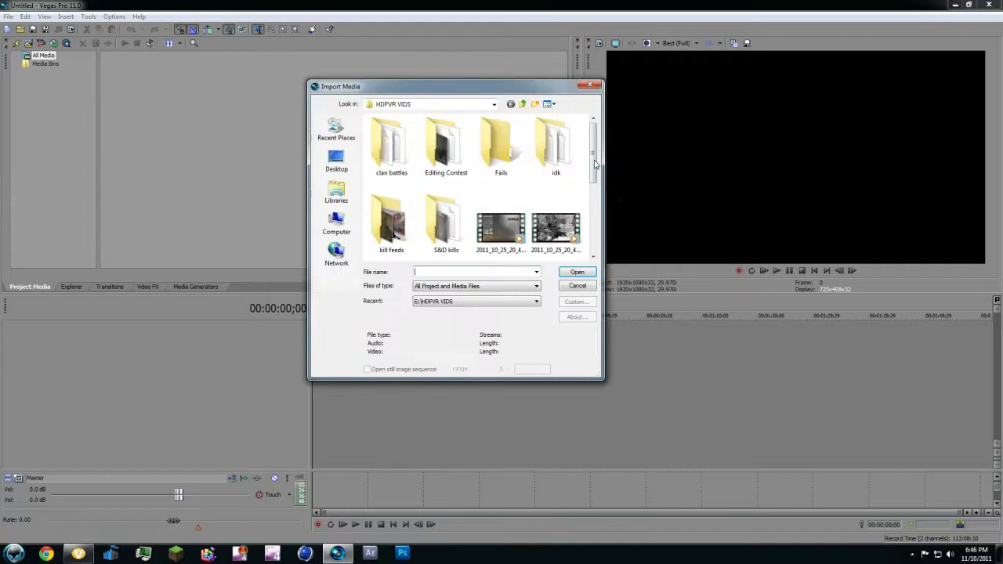
scroll(596, 187, "down", 3)
scroll(597, 187, "down", 1)
left_click(446, 197)
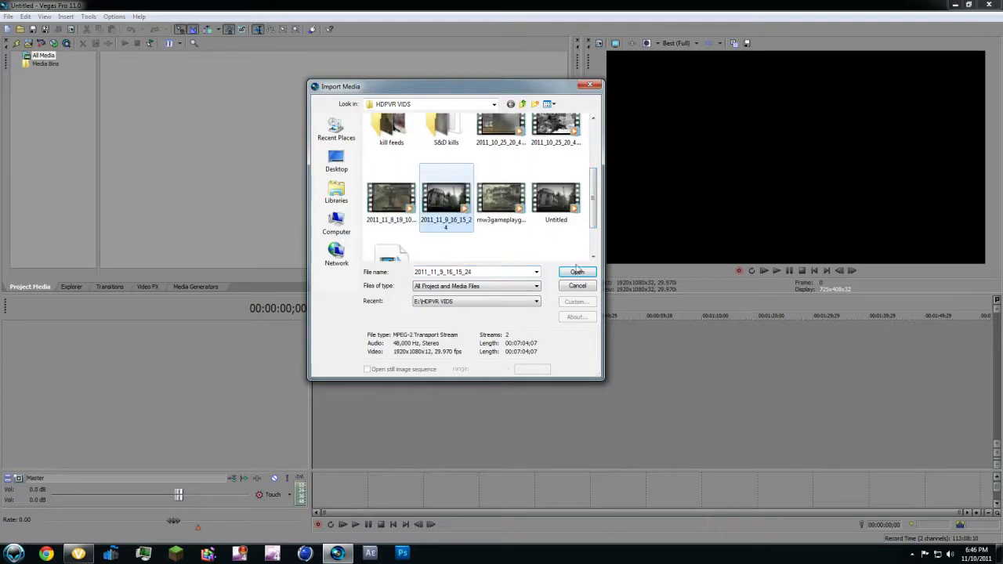
left_click(577, 272)
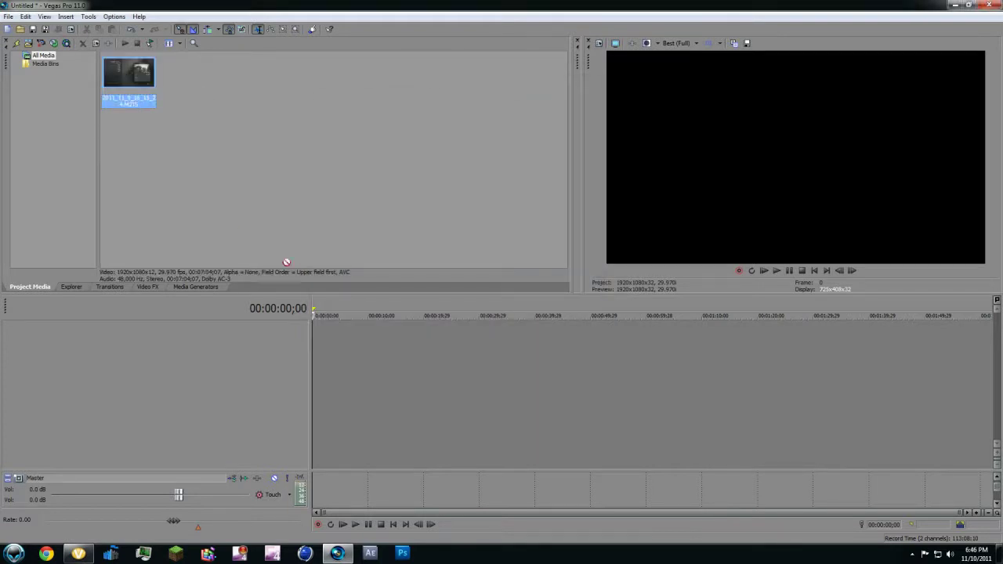
left_click_drag(328, 385, 329, 385)
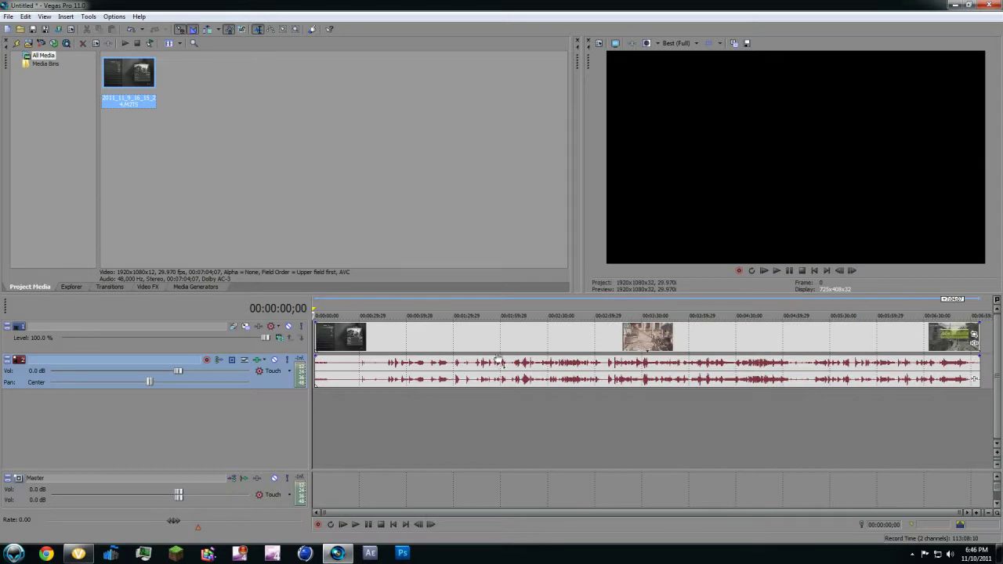
left_click(367, 336)
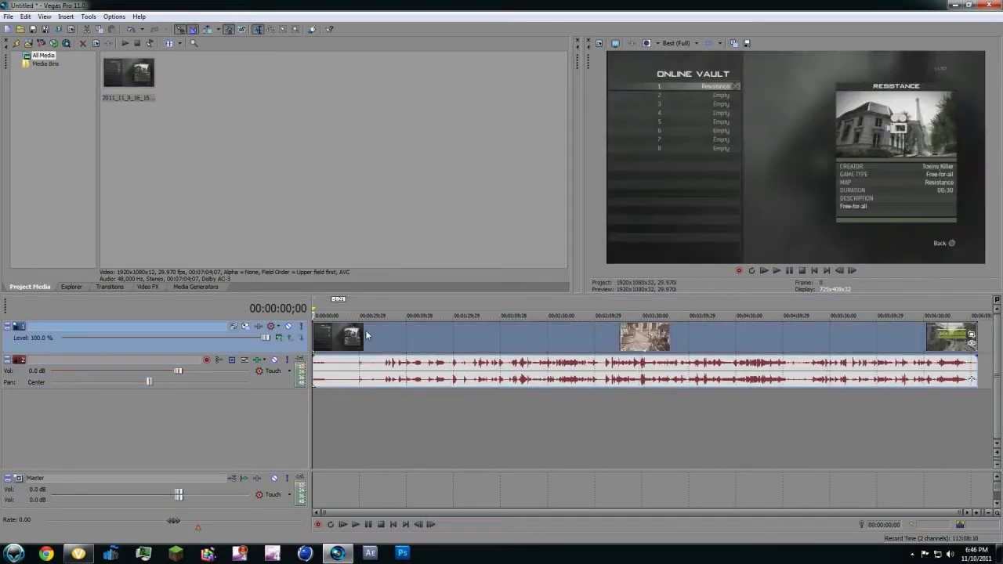
Set the video preview quality to Preview (Half).
right_click(688, 48)
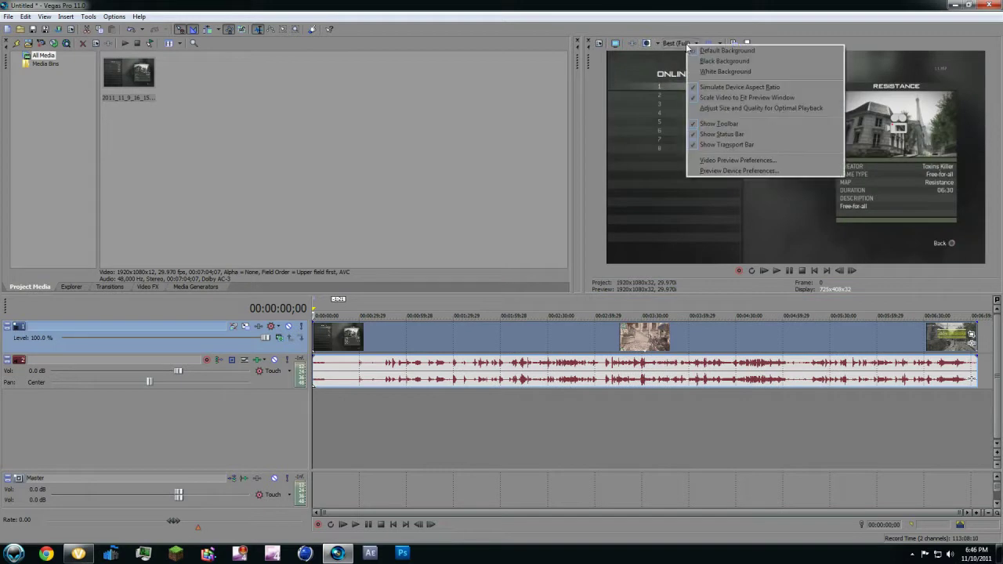
left_click(681, 43)
mouse_move(687, 66)
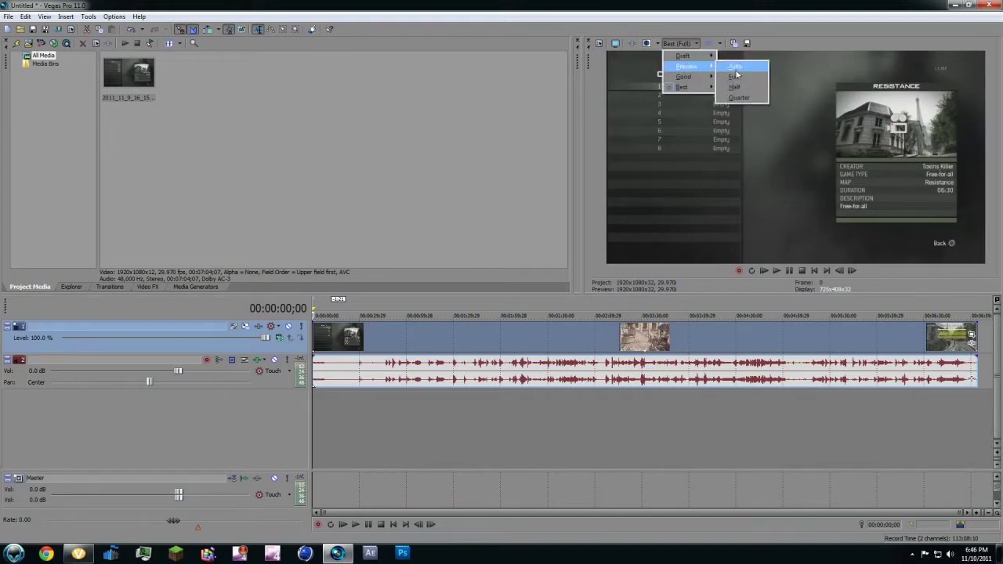
left_click(734, 87)
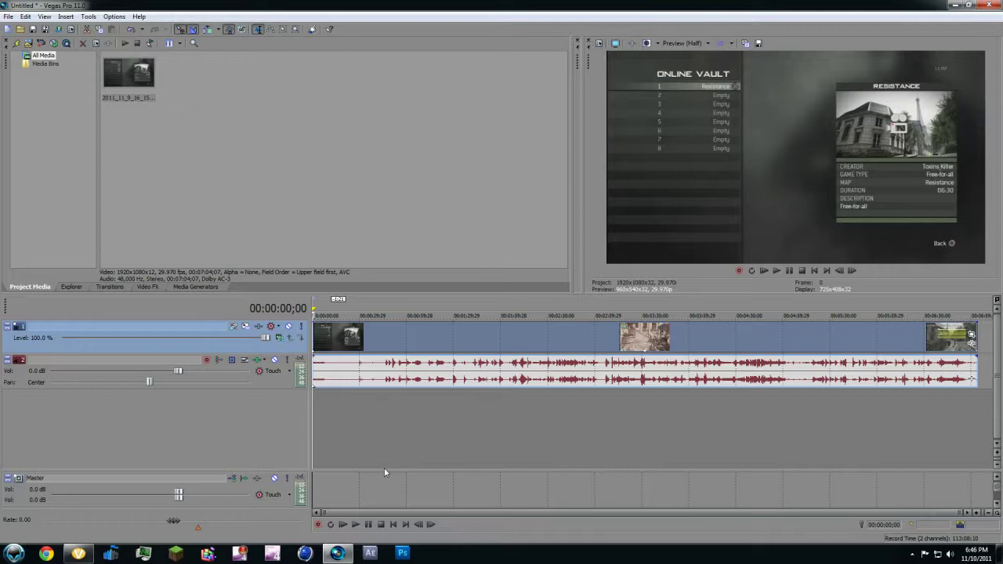
Play the clip from about 00:00:12;19 to check how smoothly the preview runs, and stop playback.
mouse_move(315, 413)
left_mouse_down()
mouse_move(390, 413)
mouse_move(332, 413)
left_mouse_up()
key("space")
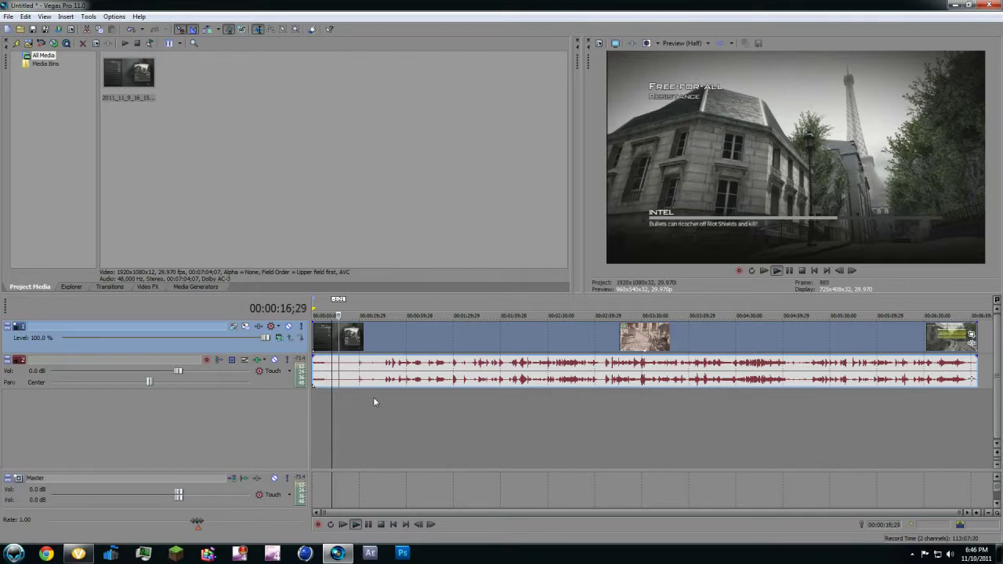
key("space")
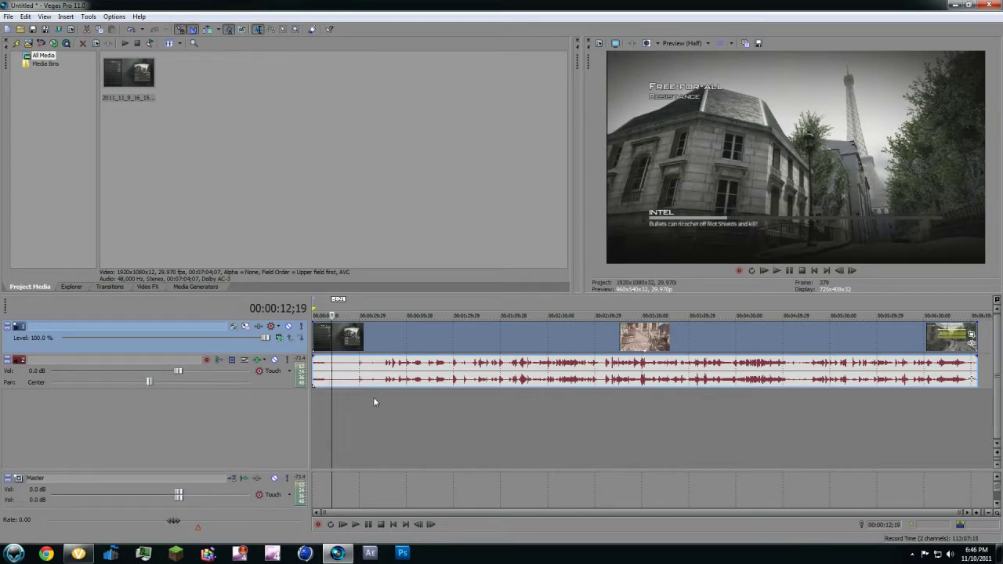
Switch the video preview quality to Best (Full) and back to Preview (Half).
left_click(683, 43)
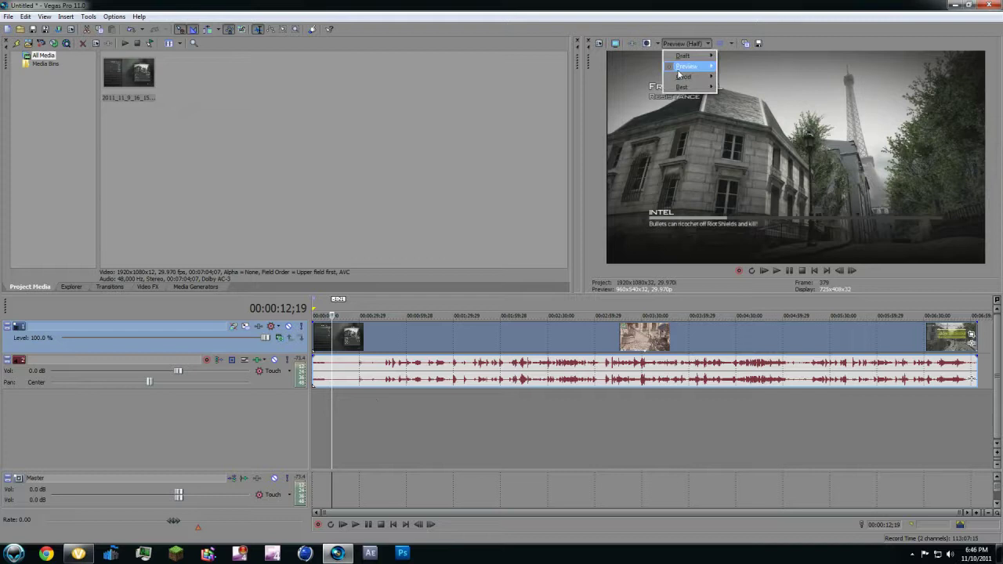
mouse_move(688, 88)
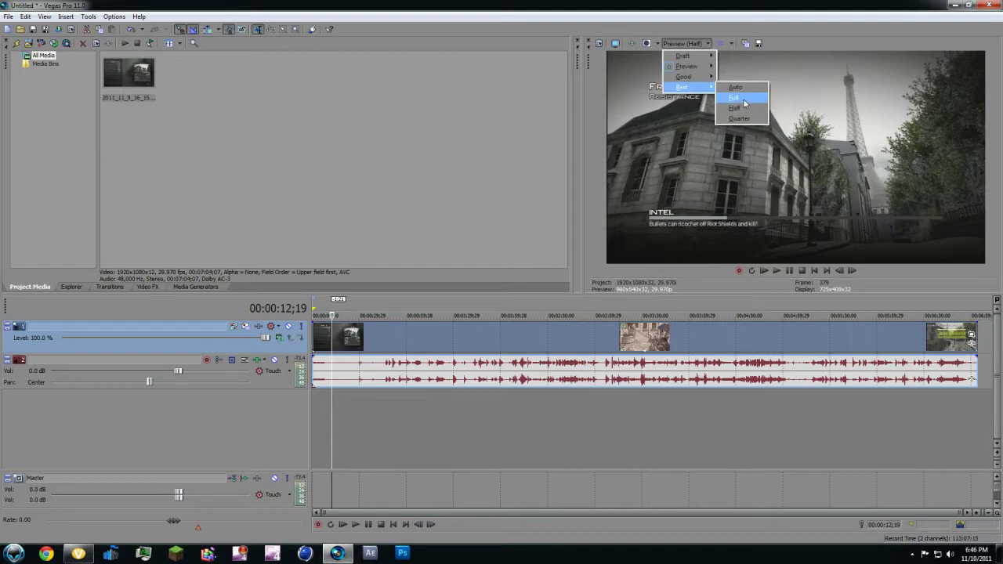
left_click(745, 99)
left_click(689, 44)
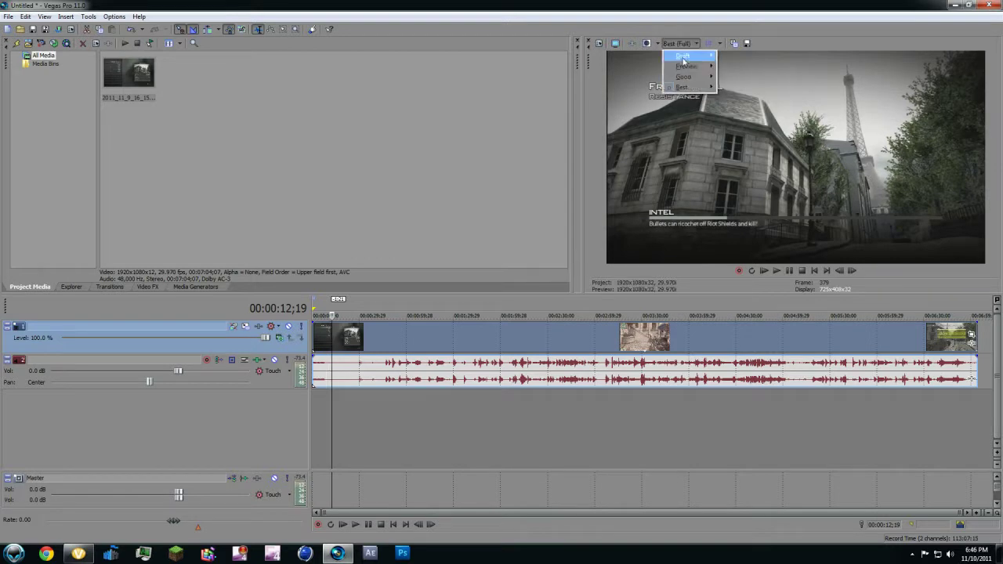
mouse_move(690, 78)
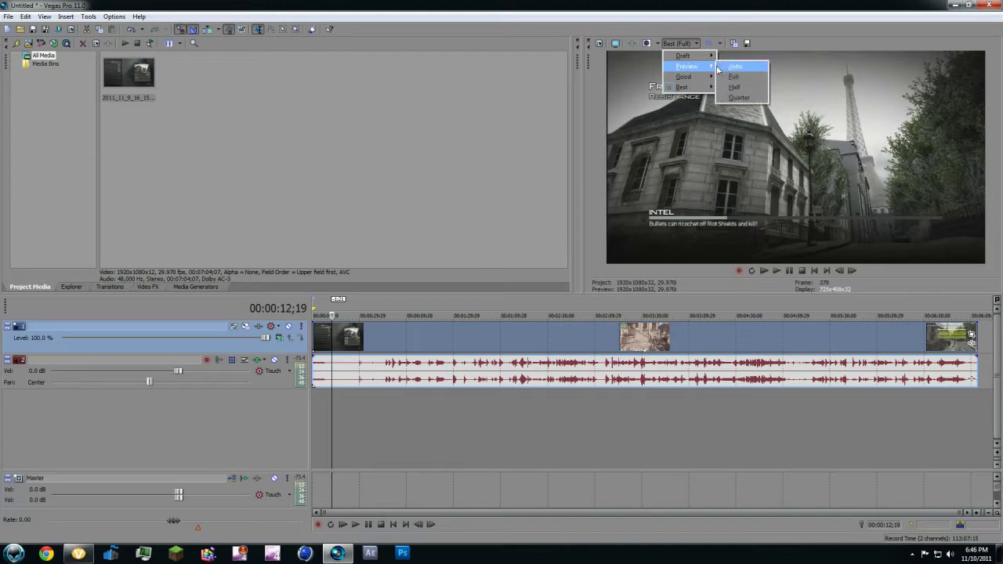
left_click(734, 87)
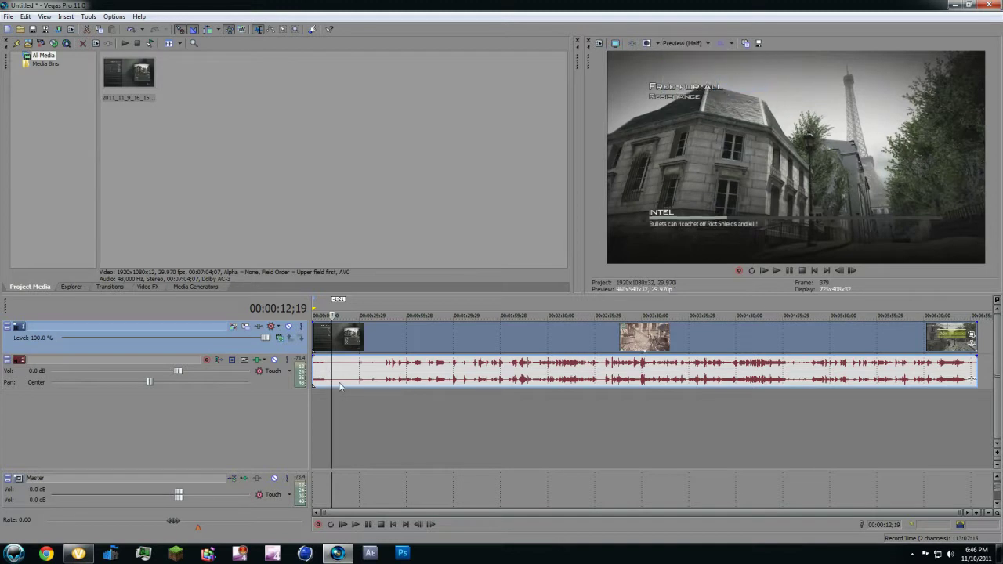
Mark a loop region from the timeline's start to 00:01:45;16, adjust both of its ends, and collapse it again.
left_click_drag(333, 420, 393, 408)
left_click_drag(314, 311, 477, 310)
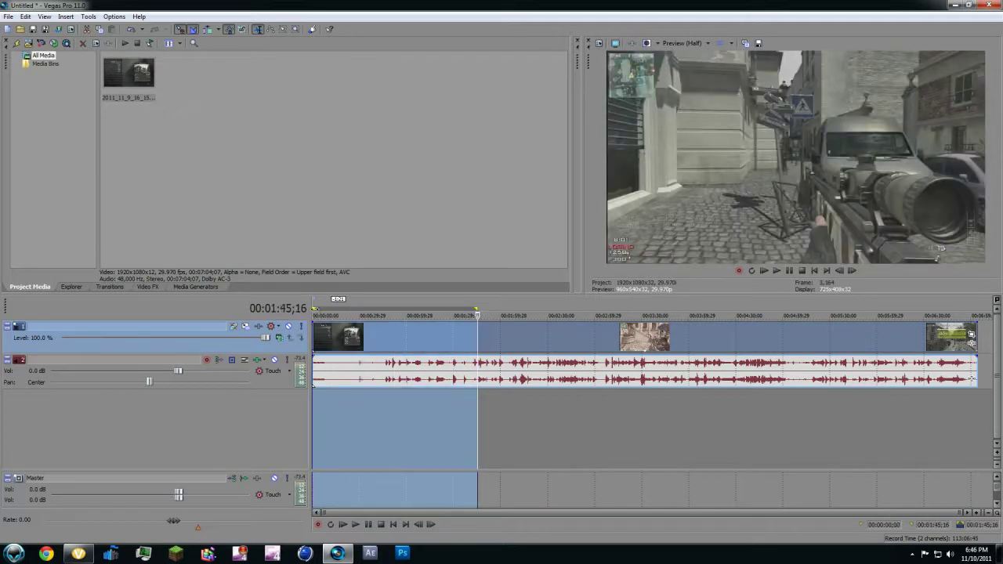
left_click_drag(315, 309, 420, 309)
mouse_move(477, 402)
left_mouse_down()
mouse_move(434, 402)
mouse_move(469, 402)
left_mouse_up()
key("space")
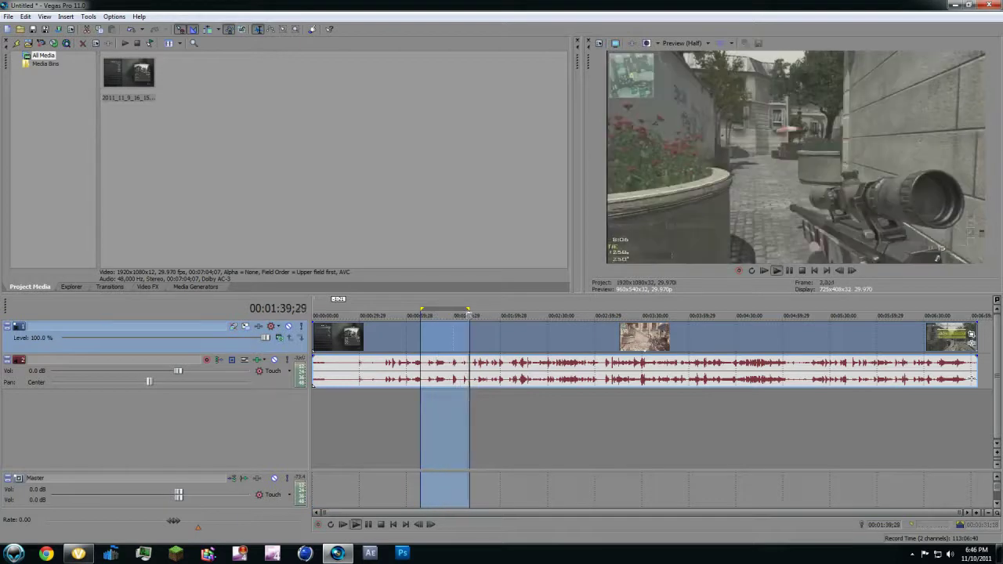
key("Return")
mouse_move(421, 309)
left_mouse_down()
mouse_move(309, 309)
mouse_move(437, 309)
mouse_move(302, 310)
left_mouse_up()
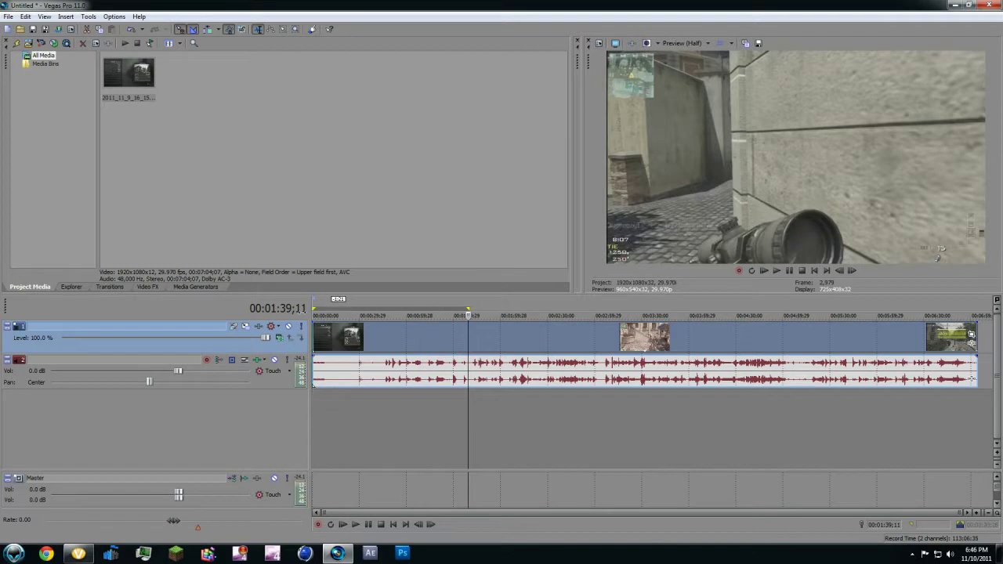
left_click_drag(467, 308, 338, 309)
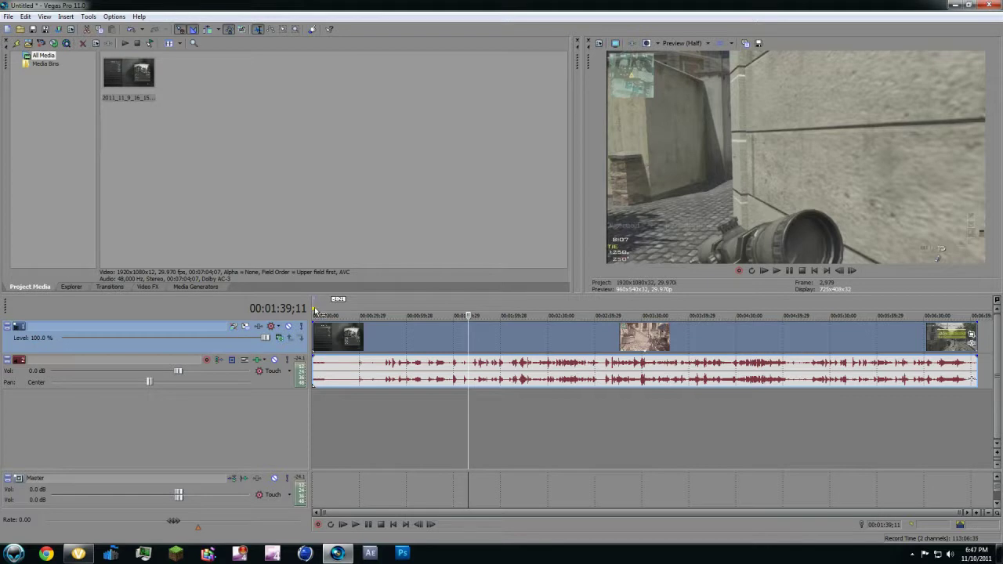
Mark a loop region on the timeline from 00:00:55;07 to 00:01:28;27 and briefly play the footage near its end.
left_click_drag(315, 310, 438, 312)
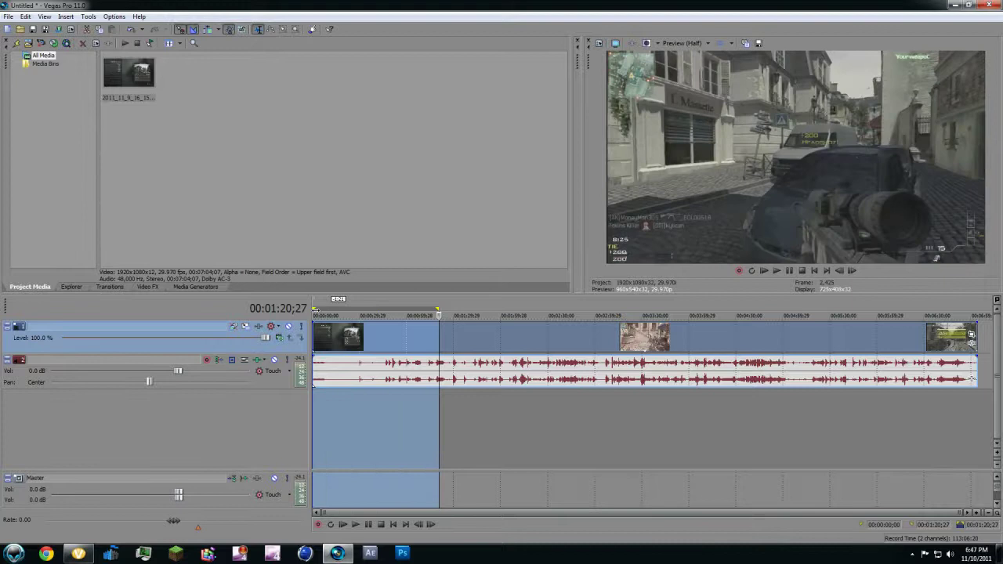
left_click_drag(315, 310, 399, 312)
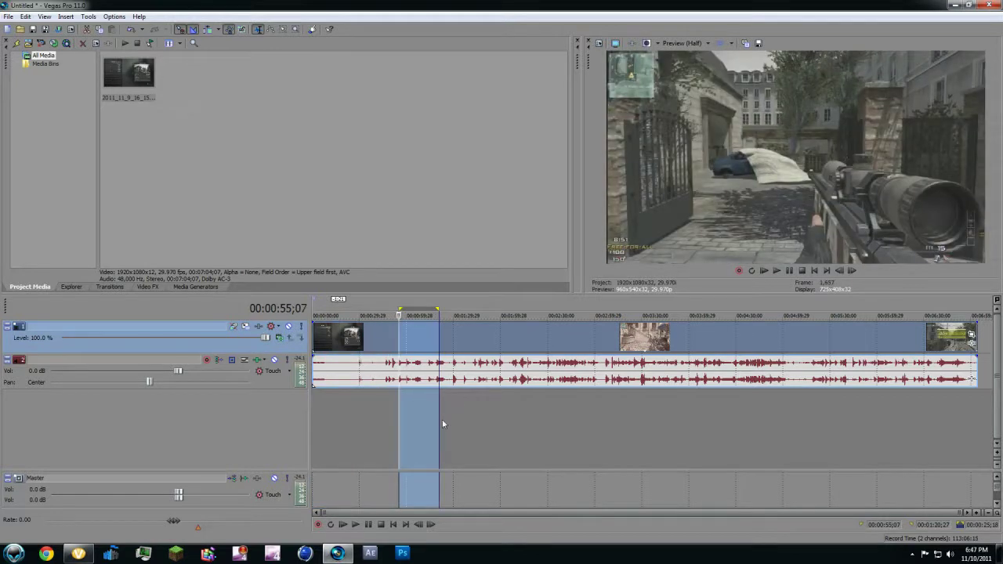
mouse_move(439, 419)
left_mouse_down()
mouse_move(392, 418)
mouse_move(451, 417)
left_mouse_up()
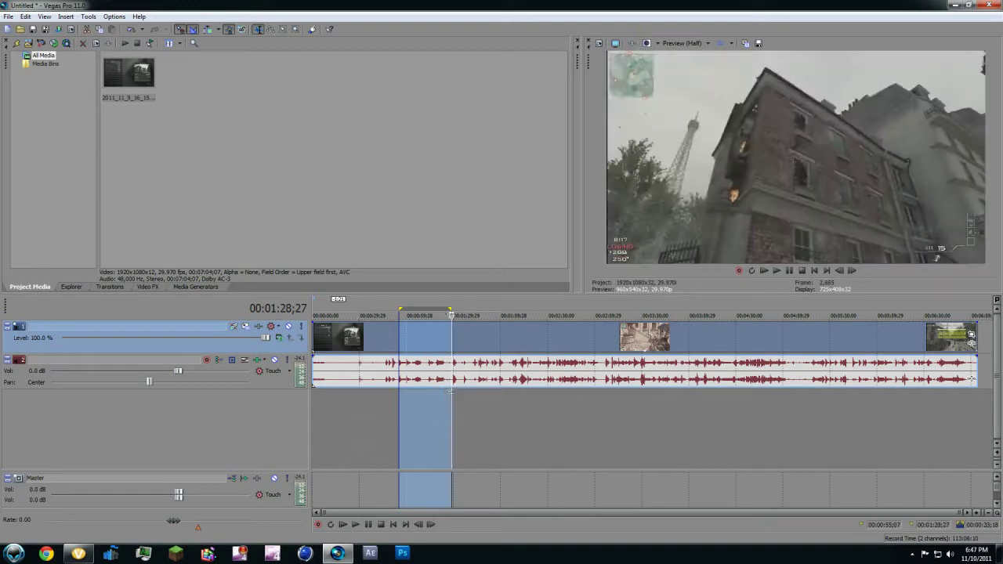
key("space")
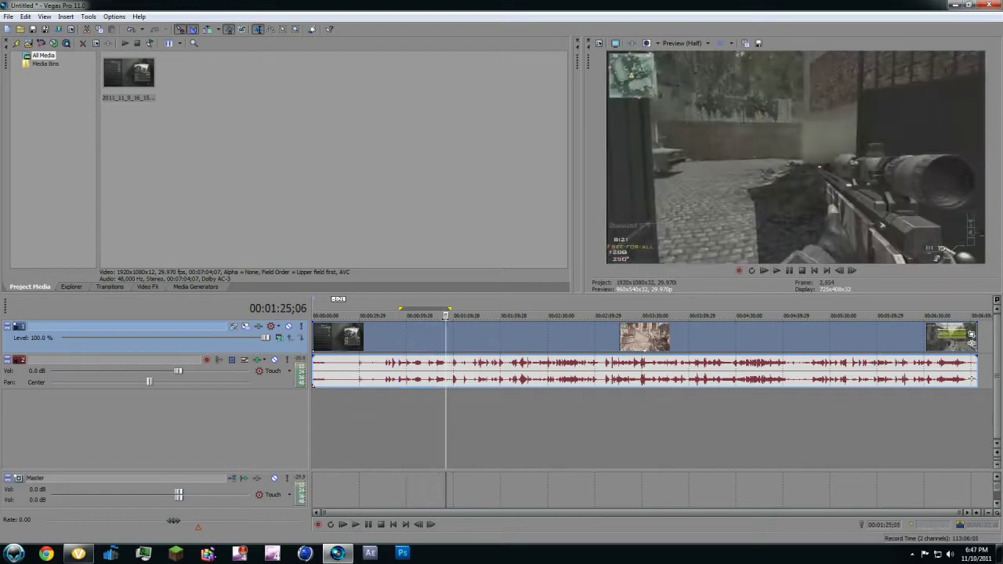
key("space")
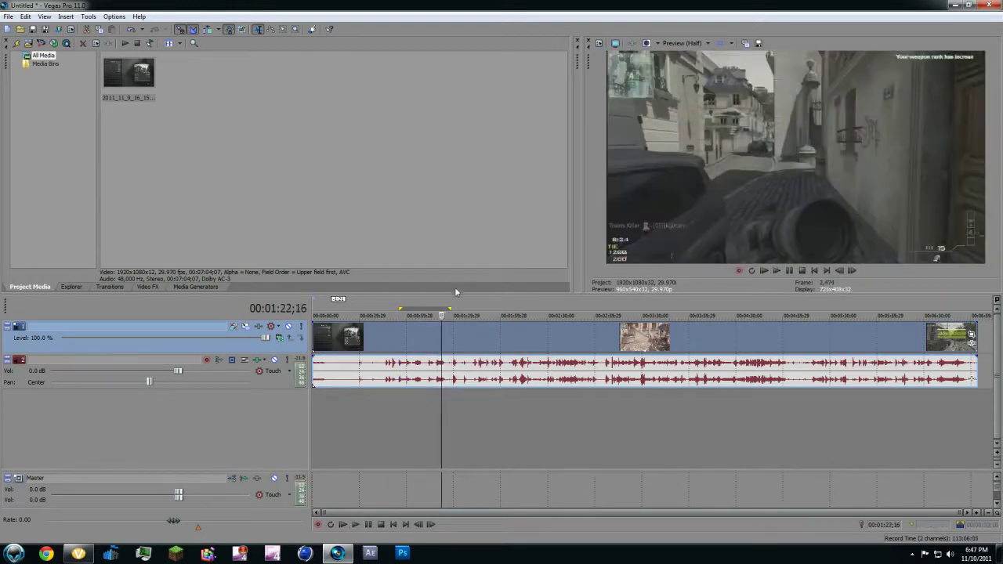
Move the whole loop region along the timeline to start at about 00:01:23 and briefly play the footage there.
mouse_move(445, 311)
left_mouse_down()
mouse_move(509, 310)
mouse_move(461, 314)
left_mouse_up()
key("space")
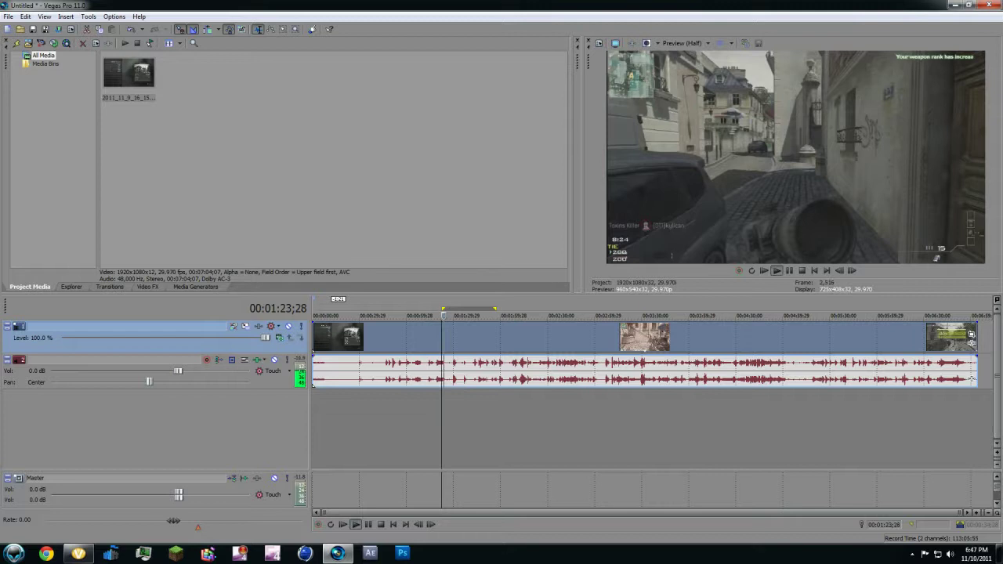
key("space")
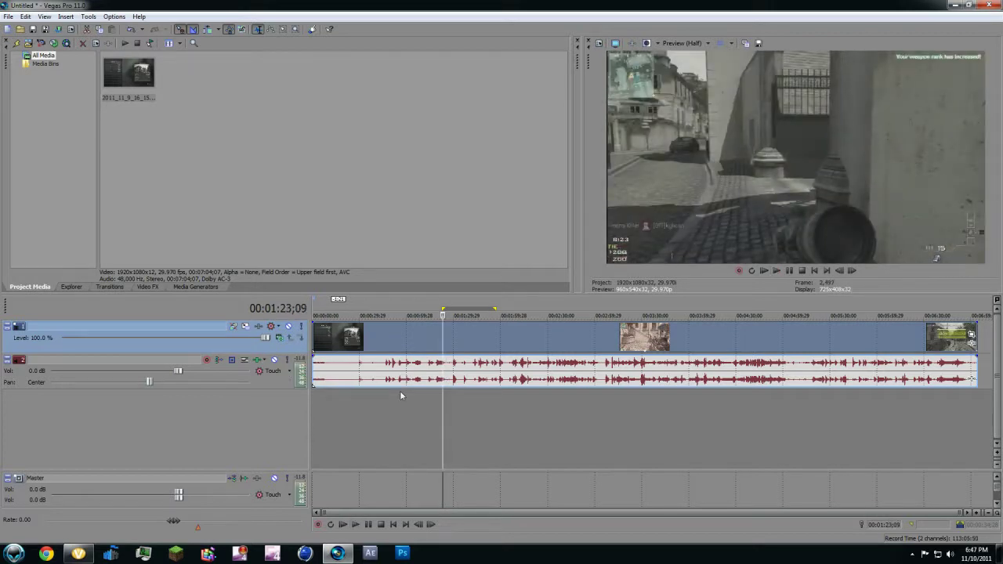
Hide the master bus track and play the footage from 00:01:23;07, stopping after a few seconds.
key("b")
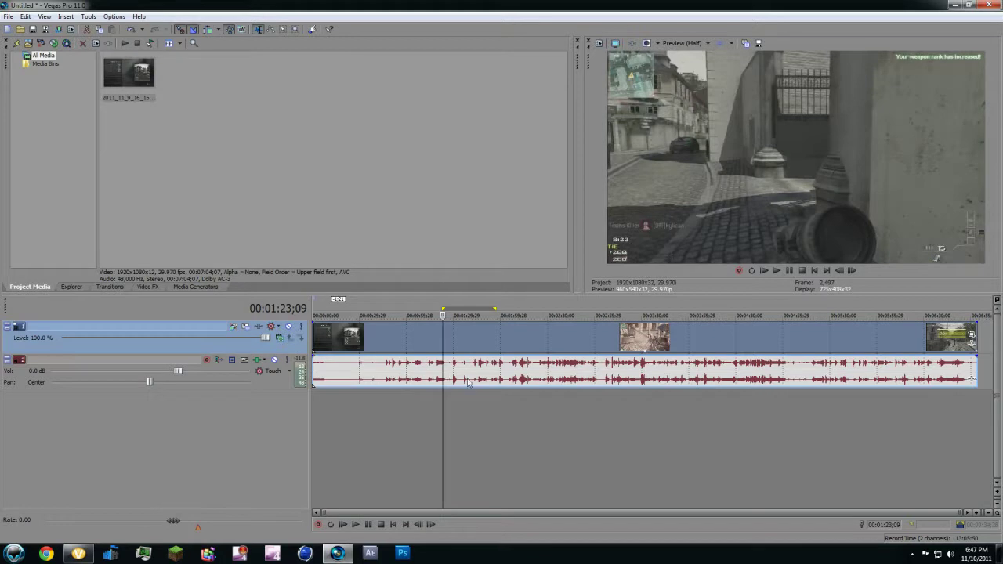
mouse_move(443, 397)
left_mouse_down()
mouse_move(495, 394)
mouse_move(443, 397)
left_mouse_up()
key("space")
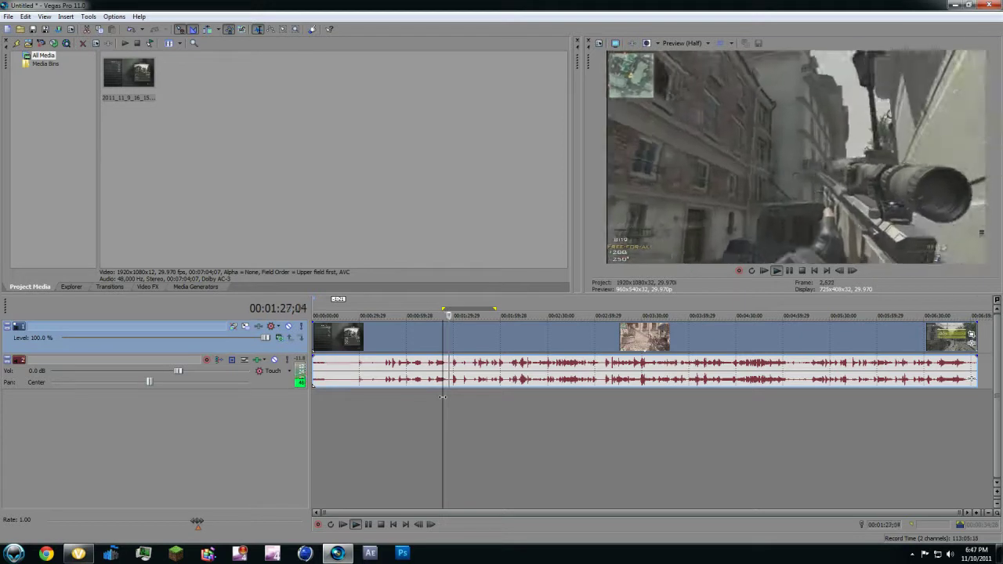
key("space")
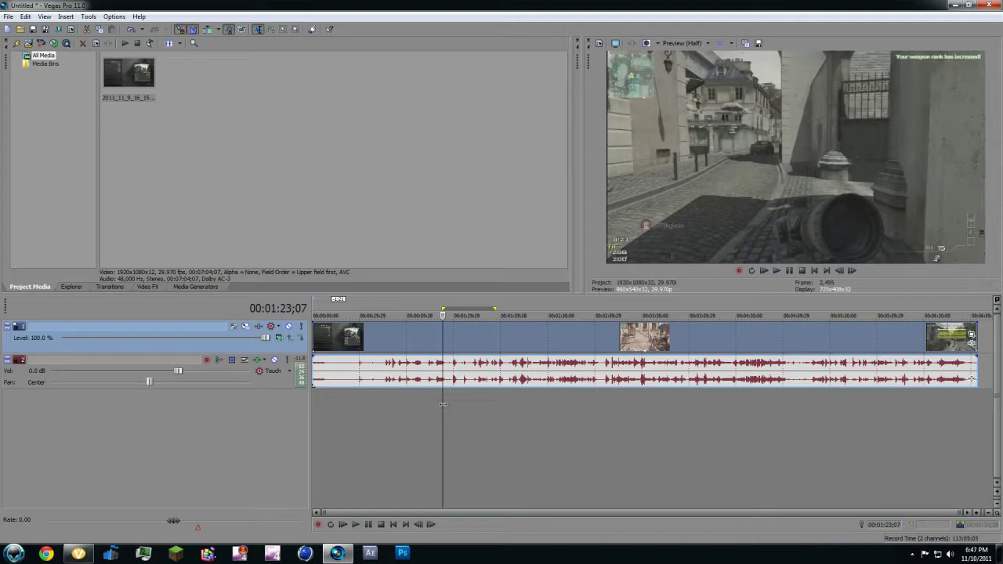
Set the video preview quality to Best (Full) and play the footage from 00:03:01;25.
left_click(597, 404)
left_click(683, 43)
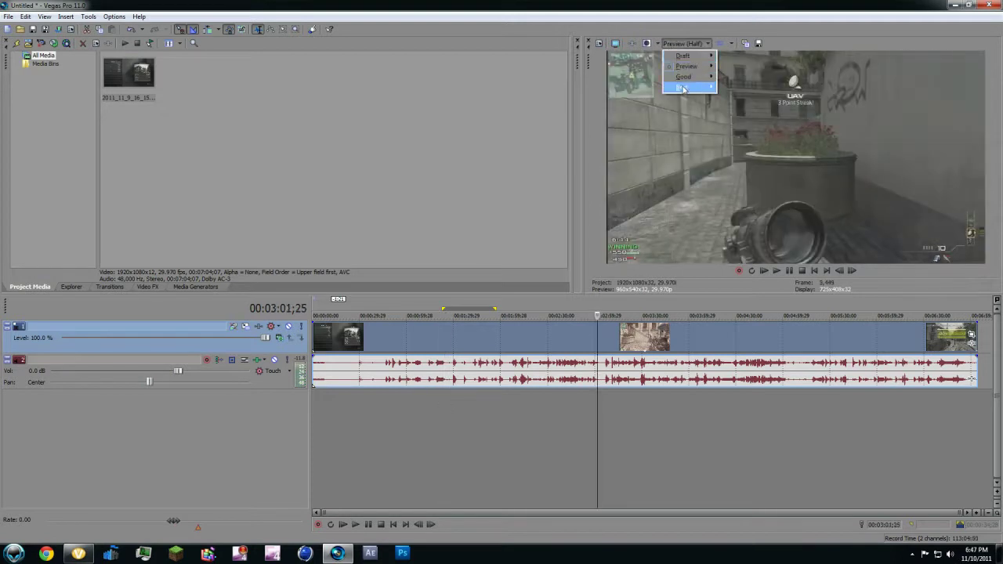
mouse_move(683, 88)
left_click(732, 94)
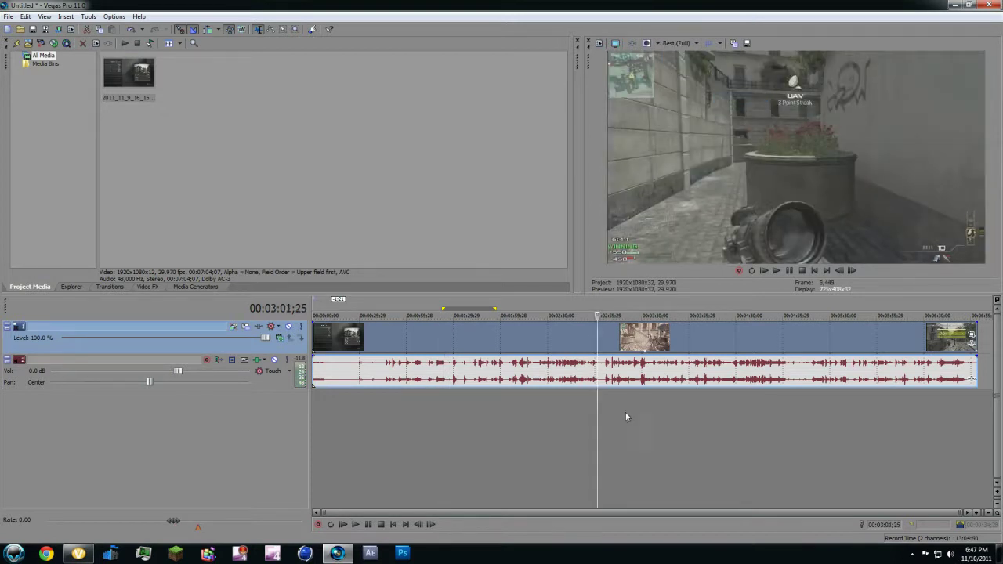
key("space")
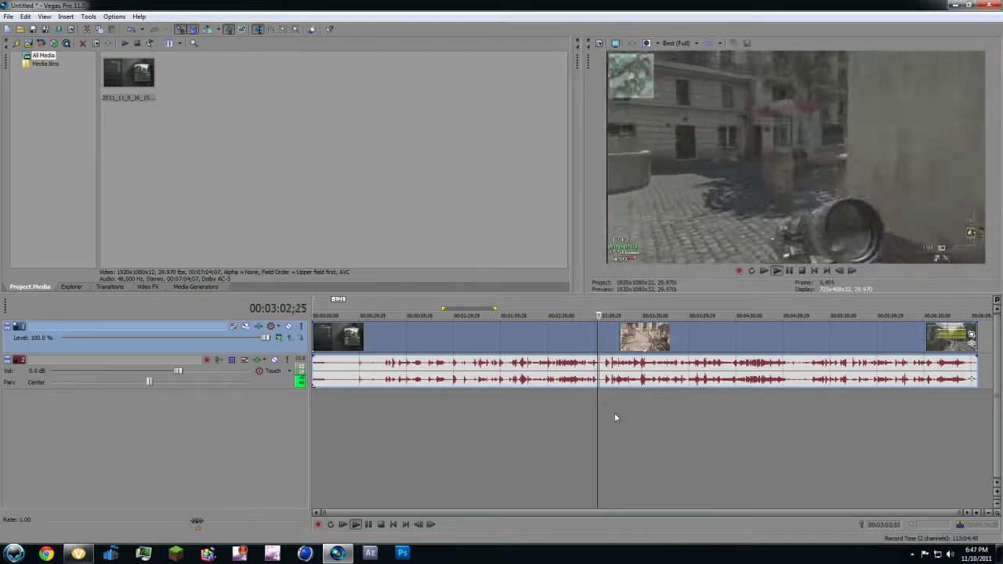
Stop playback and resize the loop region by its ends to run from the timeline's start to about 00:00:52.
key("space")
left_click_drag(598, 417, 312, 418)
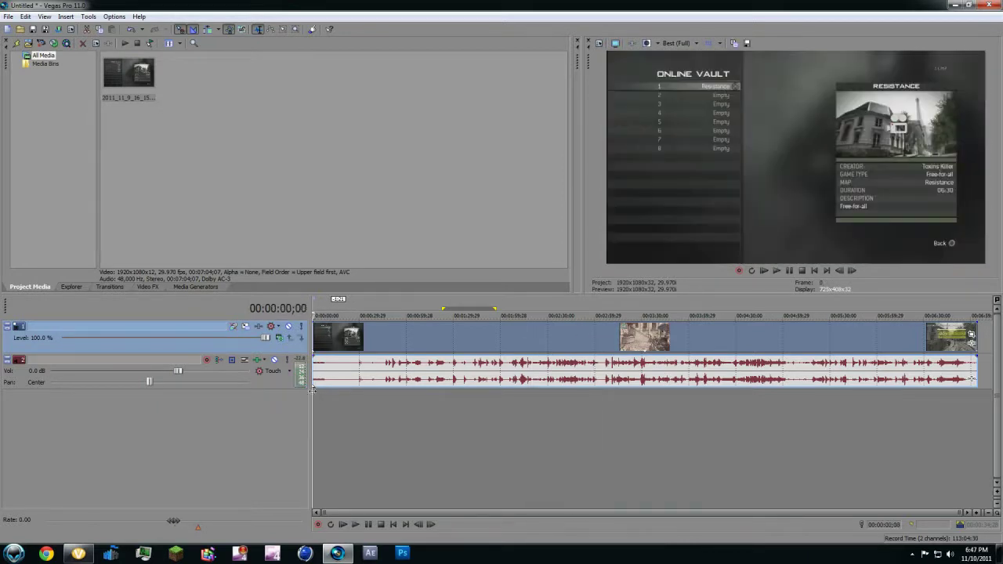
left_click(494, 309)
left_click_drag(444, 308, 398, 308)
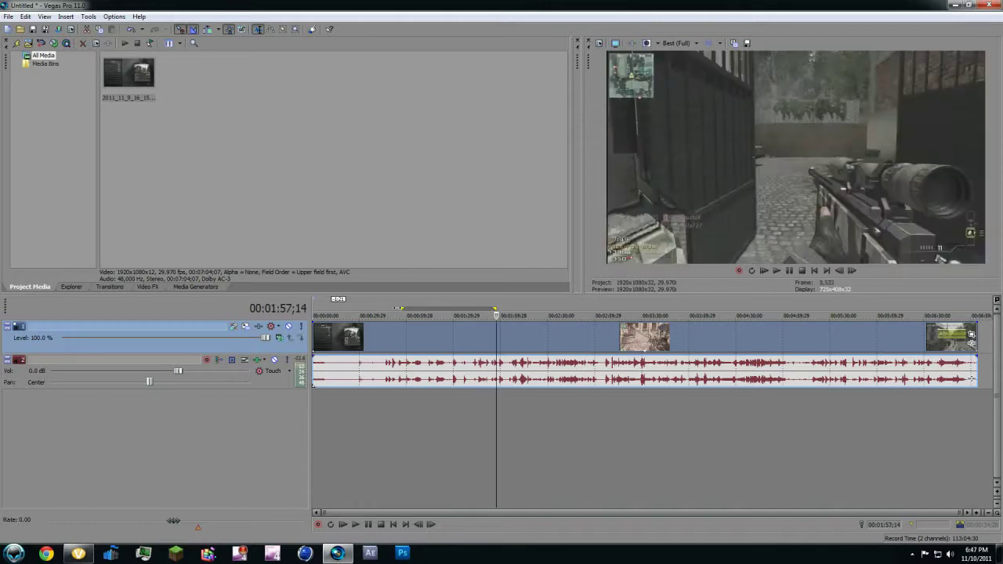
left_click_drag(495, 308, 373, 307)
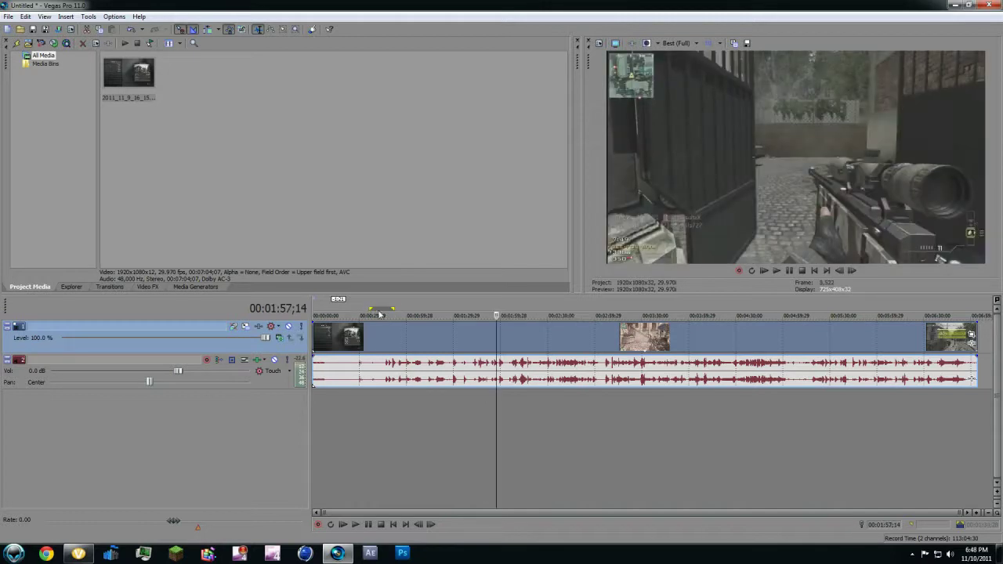
left_click_drag(496, 383, 369, 381)
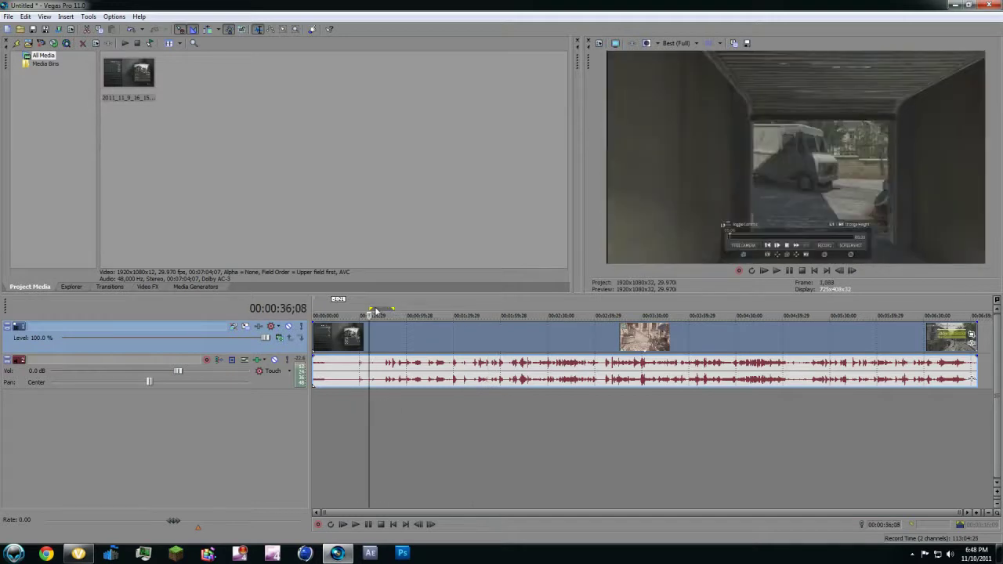
mouse_move(375, 310)
left_mouse_down()
mouse_move(313, 308)
mouse_move(368, 315)
left_mouse_up()
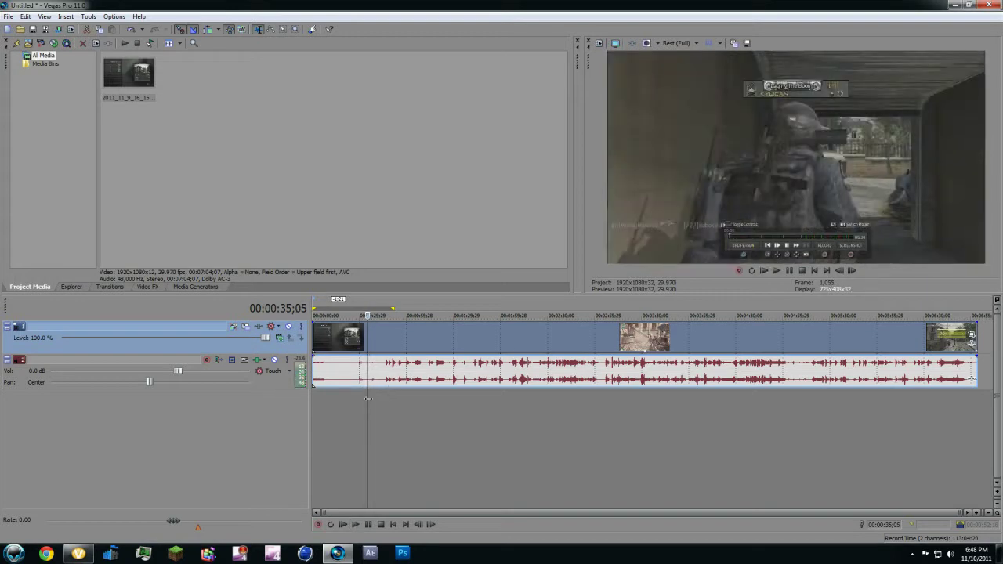
Mark a loop region from 00:00:21;19 to 00:00:45;27 on the timeline, play it, and stop playback.
mouse_move(365, 398)
left_mouse_down()
mouse_move(346, 401)
mouse_move(349, 409)
mouse_move(383, 404)
left_mouse_up()
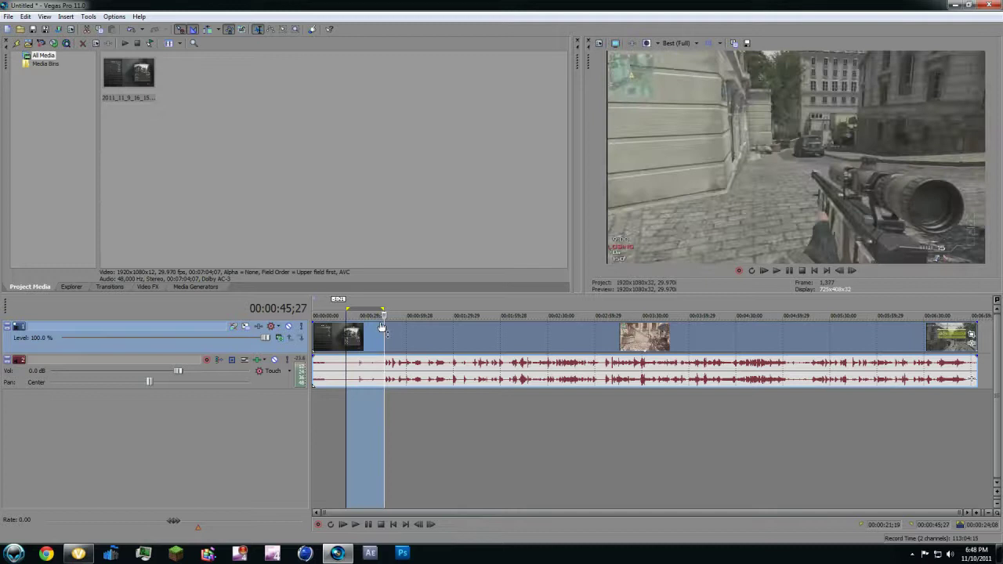
key("space")
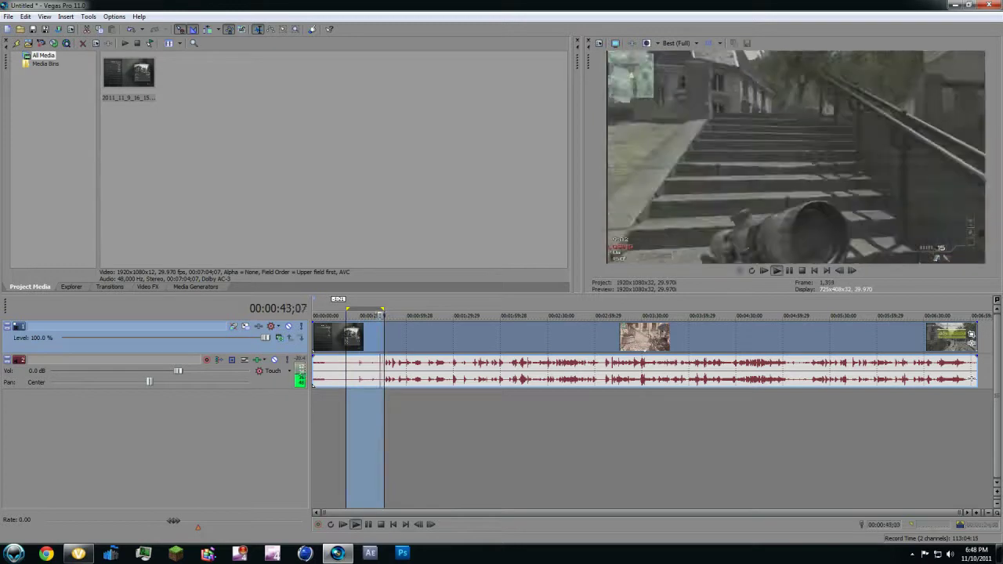
key("k")
Show the master bus track again and move the playback cursor to 00:00:03;00 near the start of the footage.
key("b")
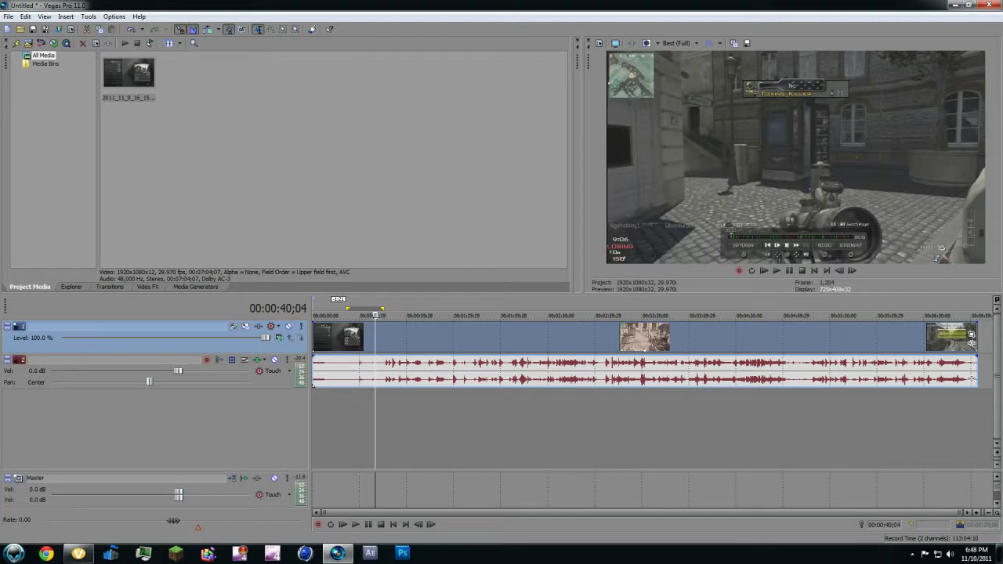
left_click_drag(368, 335, 316, 337)
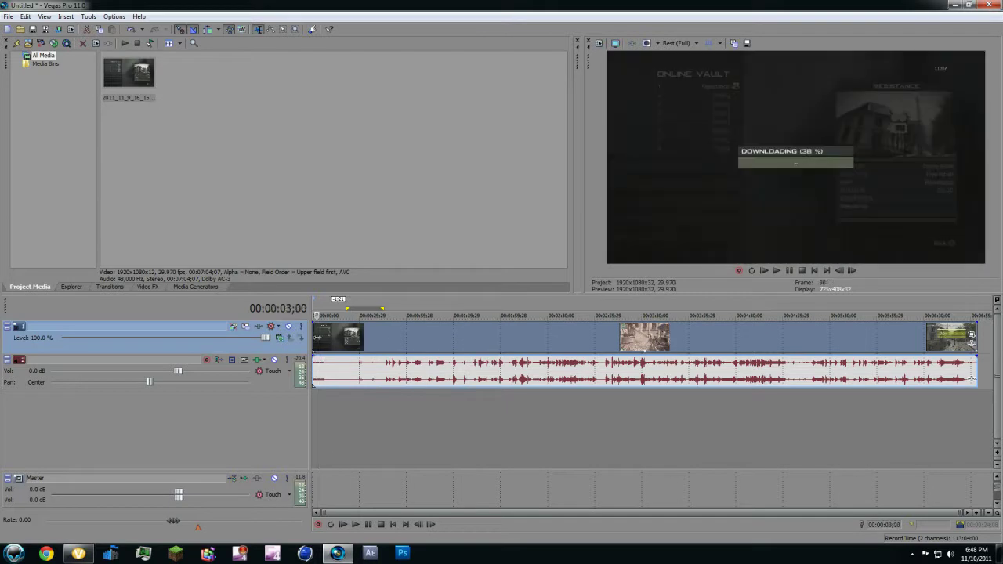